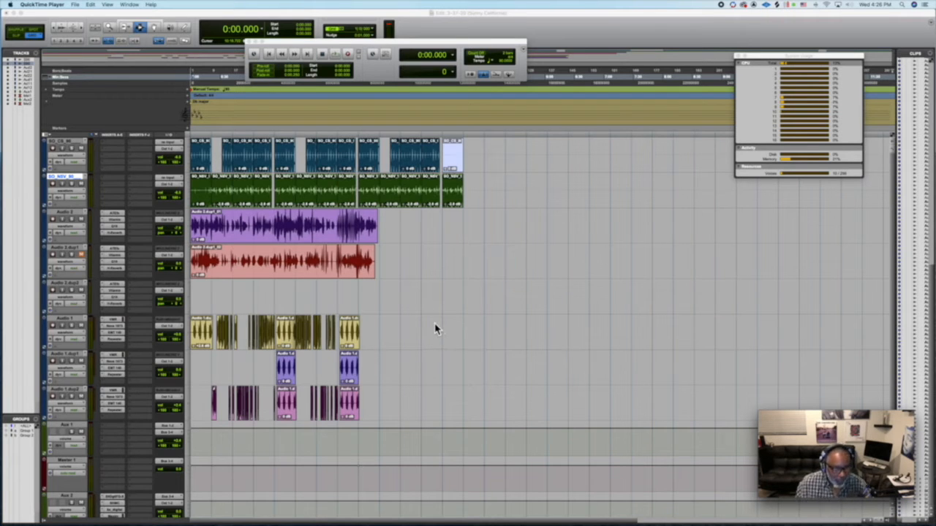
Look over the session's audio, aux and master tracks and play the mix from the start
{"action": "scroll", "coordinate": [434, 329], "scroll_direction": "down", "scroll_amount": 4}
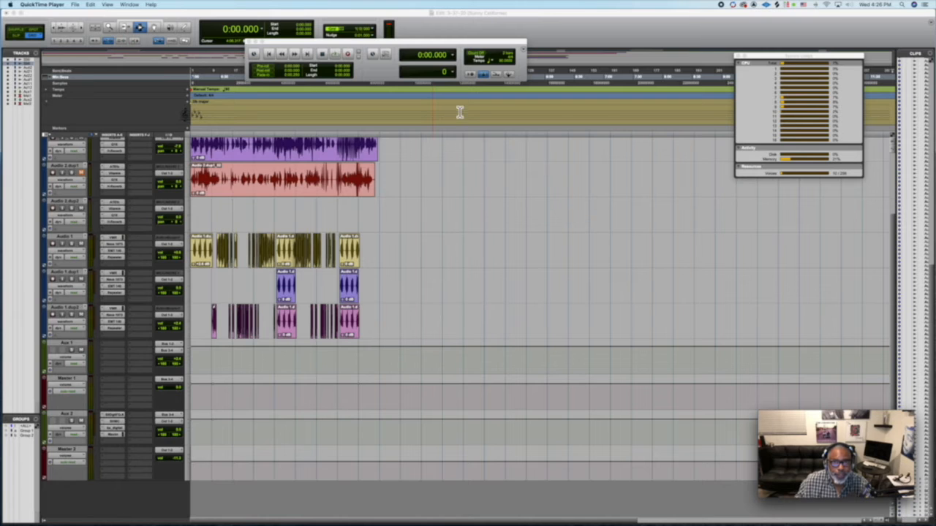
{"action": "left_click", "coordinate": [468, 28]}
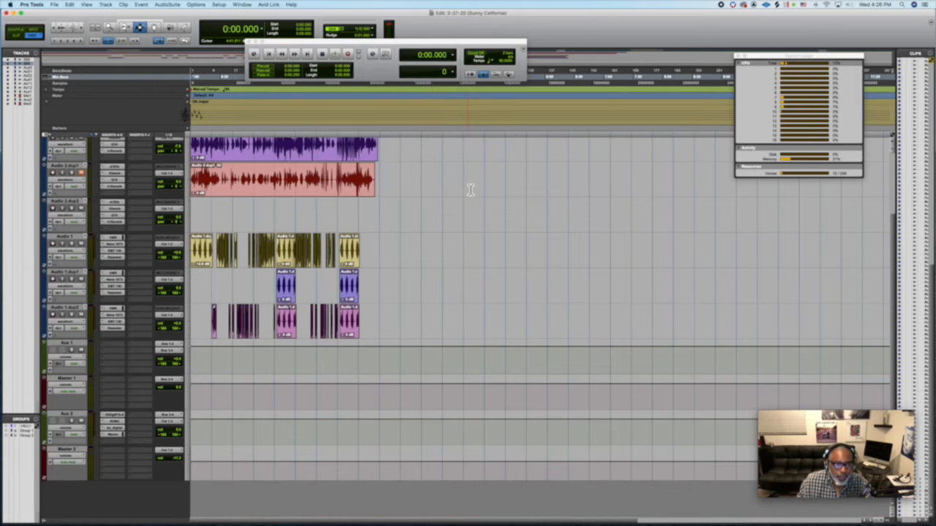
{"action": "scroll", "coordinate": [469, 186], "scroll_direction": "up", "scroll_amount": 4}
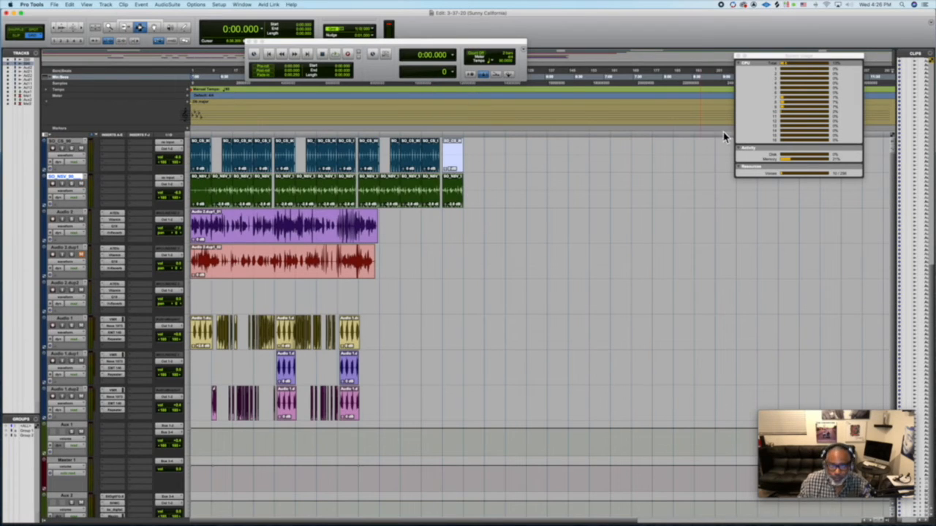
{"action": "key", "text": "space"}
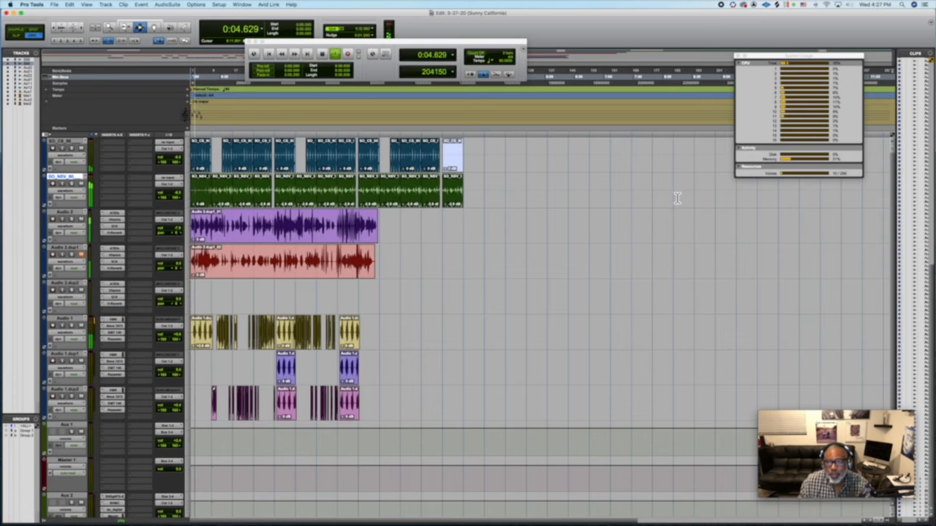
{"action": "key", "text": "space"}
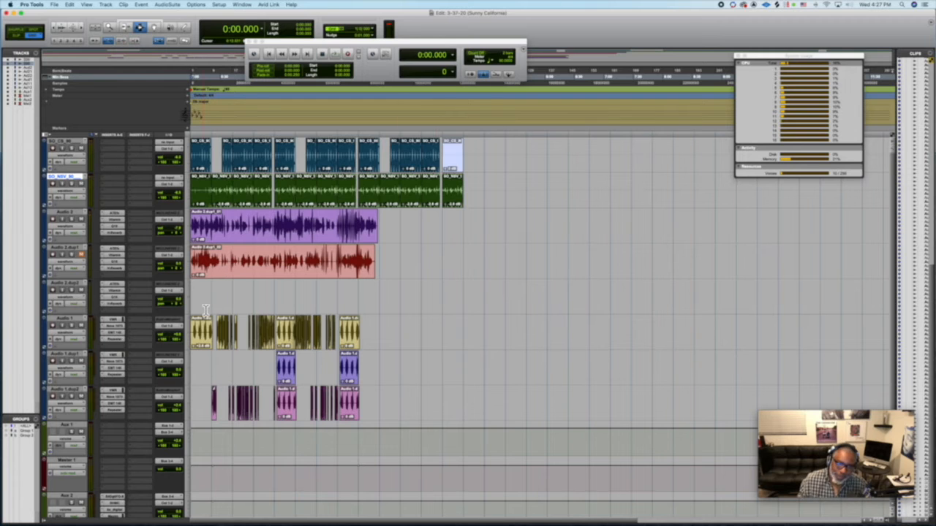
Duplicate the Audio 1.dup2 track five times with all its data, inserting the copies after it, and decline the DSP resources help
{"action": "scroll", "coordinate": [205, 310], "scroll_direction": "down", "scroll_amount": 3}
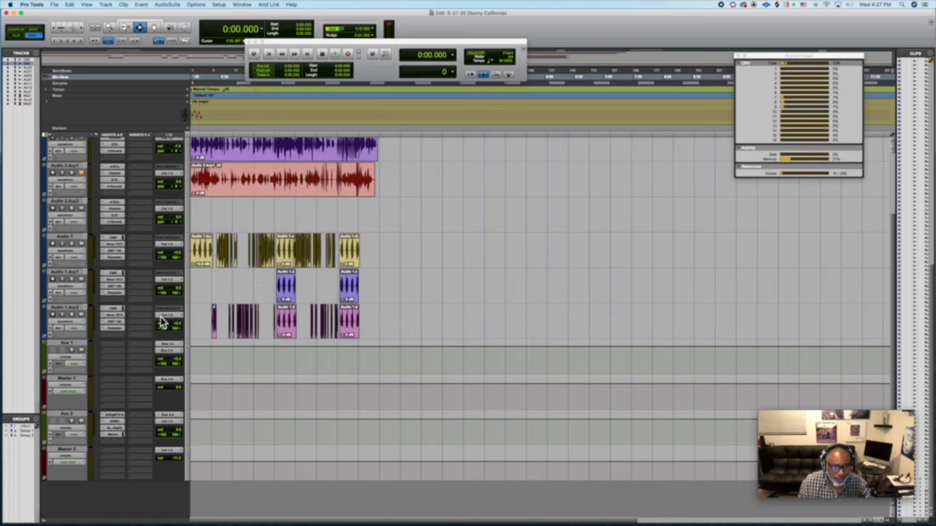
{"action": "left_click", "coordinate": [66, 310]}
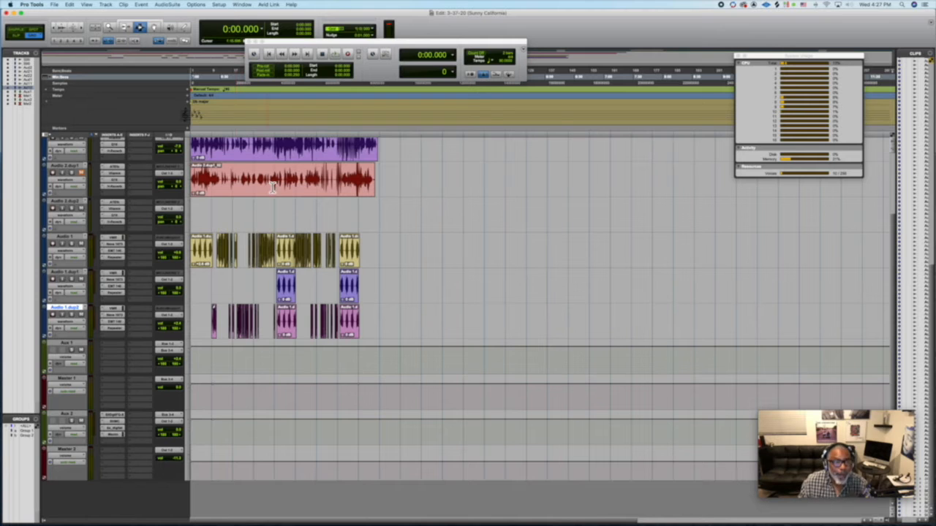
{"action": "left_click", "coordinate": [128, 6]}
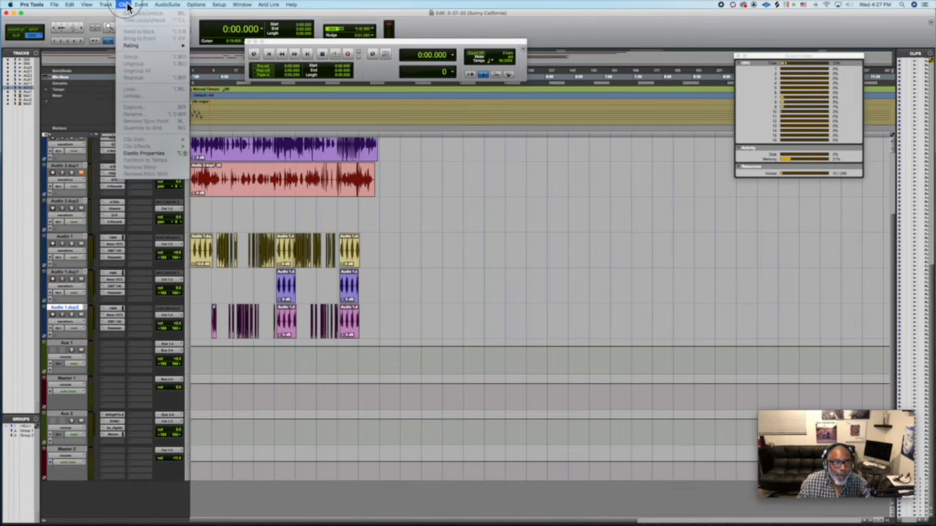
{"action": "left_click", "coordinate": [114, 29]}
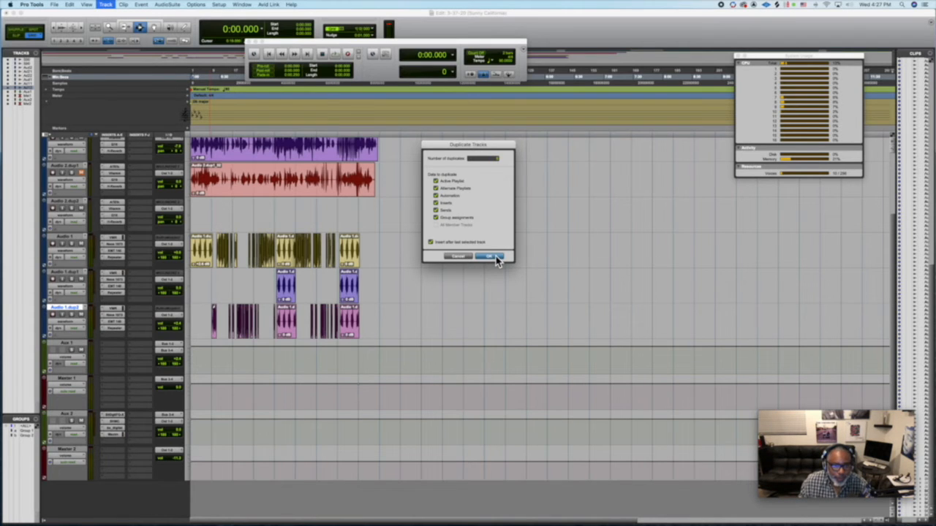
{"action": "left_click", "coordinate": [496, 259]}
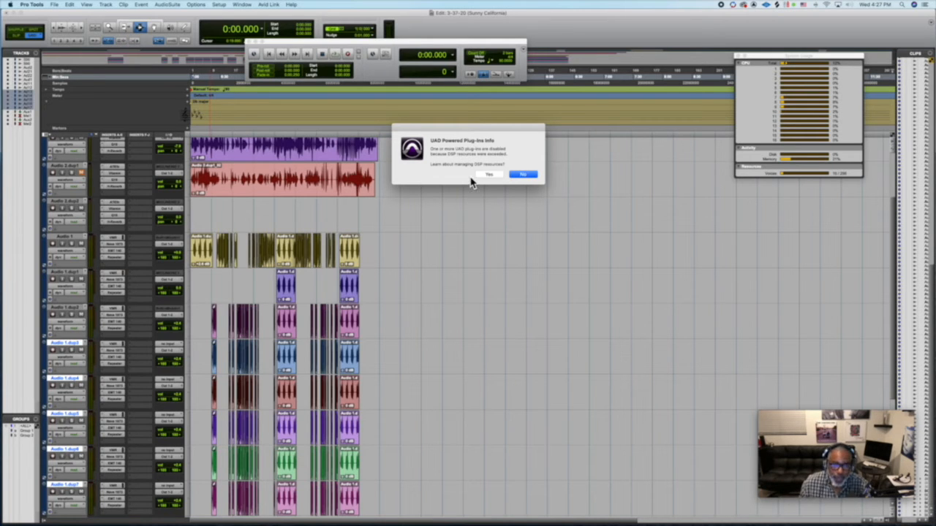
{"action": "left_click", "coordinate": [530, 175]}
Freeze the five new duplicate tracks, Audio 1.dup3 to Audio 1.dup7, declining the offers to learn about DSP resources
{"action": "scroll", "coordinate": [450, 259], "scroll_direction": "down", "scroll_amount": 3}
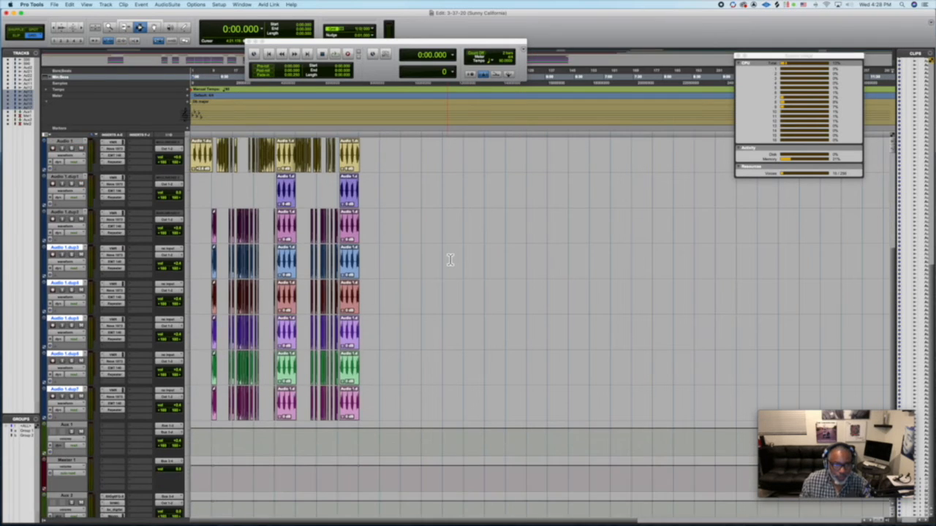
{"action": "scroll", "coordinate": [451, 259], "scroll_direction": "up", "scroll_amount": 5}
{"action": "scroll", "coordinate": [450, 259], "scroll_direction": "down", "scroll_amount": 3}
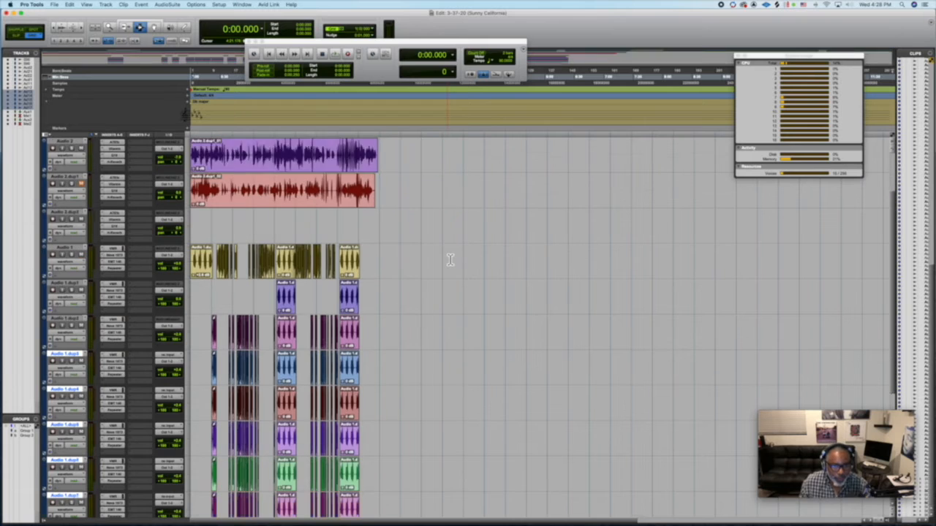
{"action": "scroll", "coordinate": [451, 260], "scroll_direction": "down", "scroll_amount": 1}
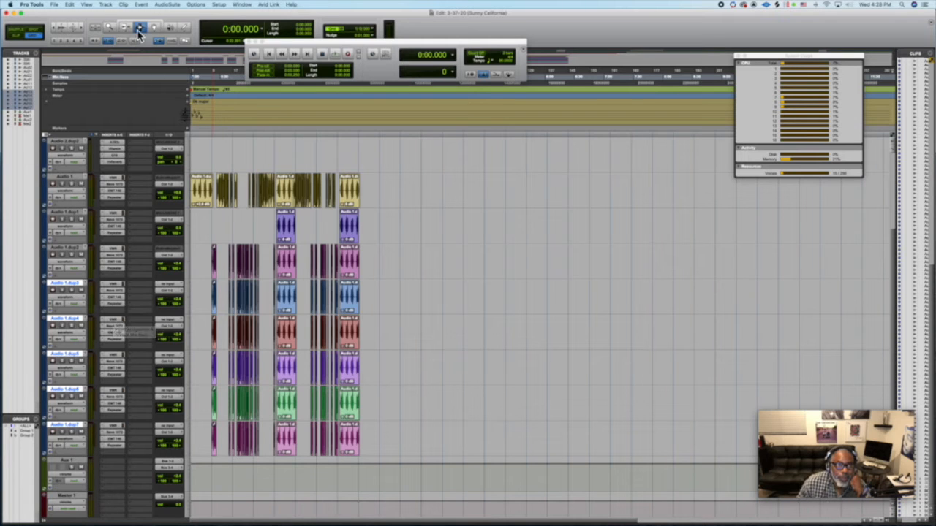
{"action": "left_click", "coordinate": [107, 6]}
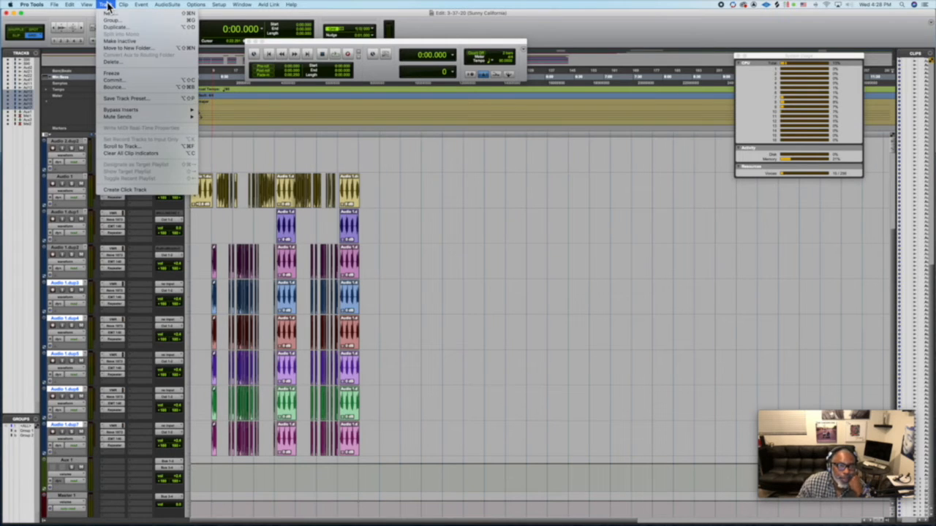
{"action": "left_click", "coordinate": [142, 78]}
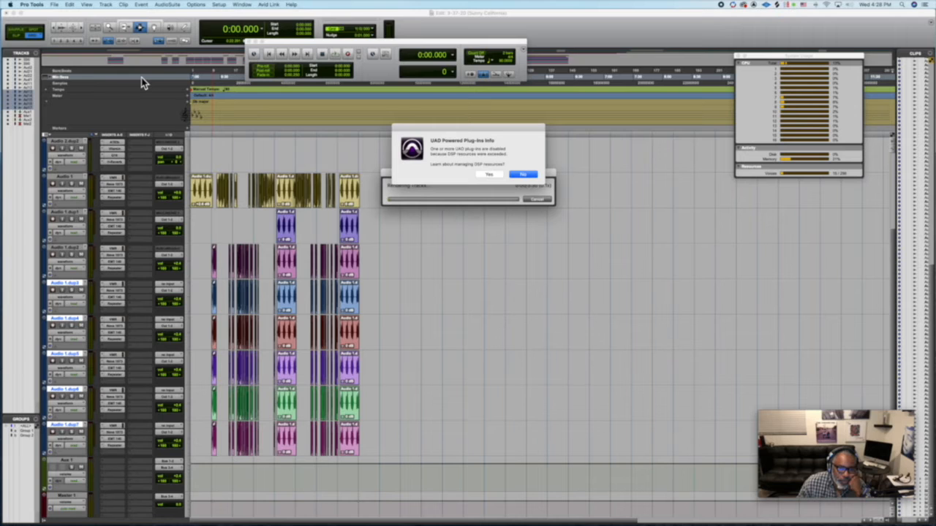
{"action": "left_click", "coordinate": [520, 175]}
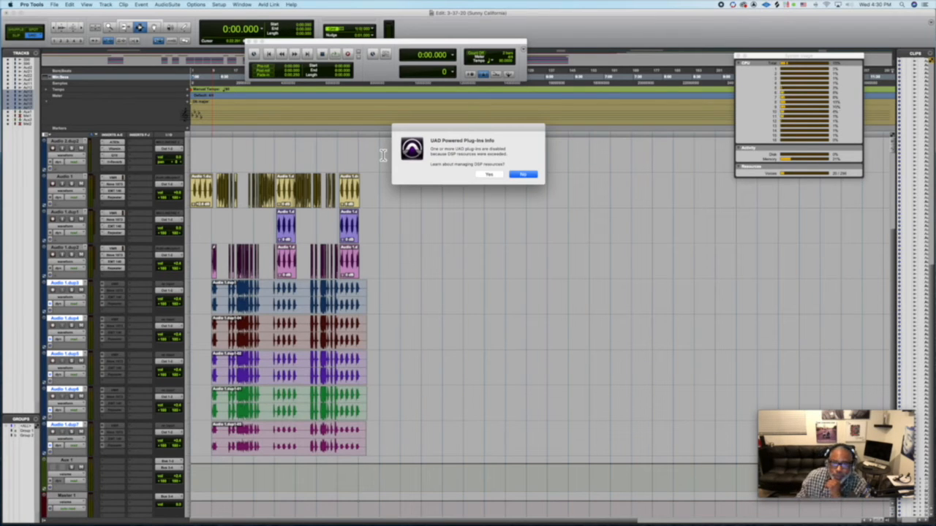
{"action": "left_click", "coordinate": [523, 174]}
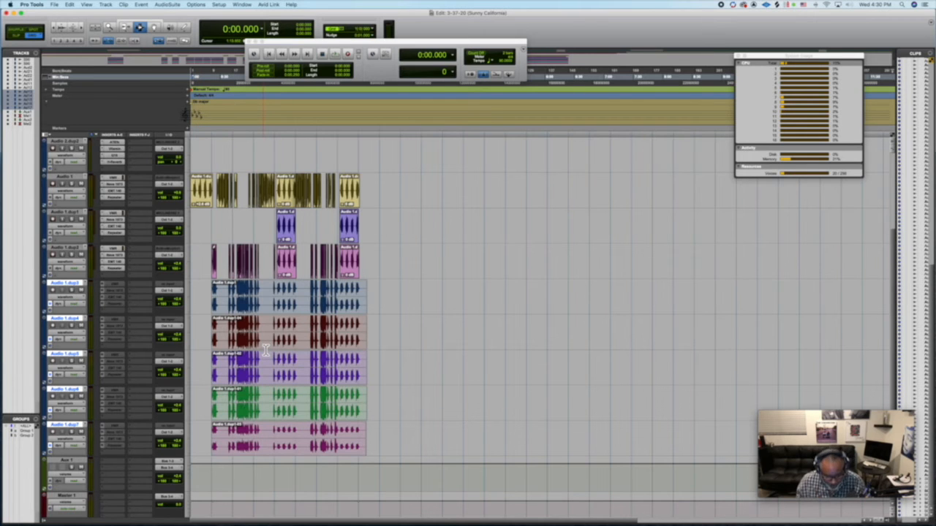
Audition the session with the frozen duplicates, playing from the start, from 0:32.000 and from 0:21.333
{"action": "key", "text": "space"}
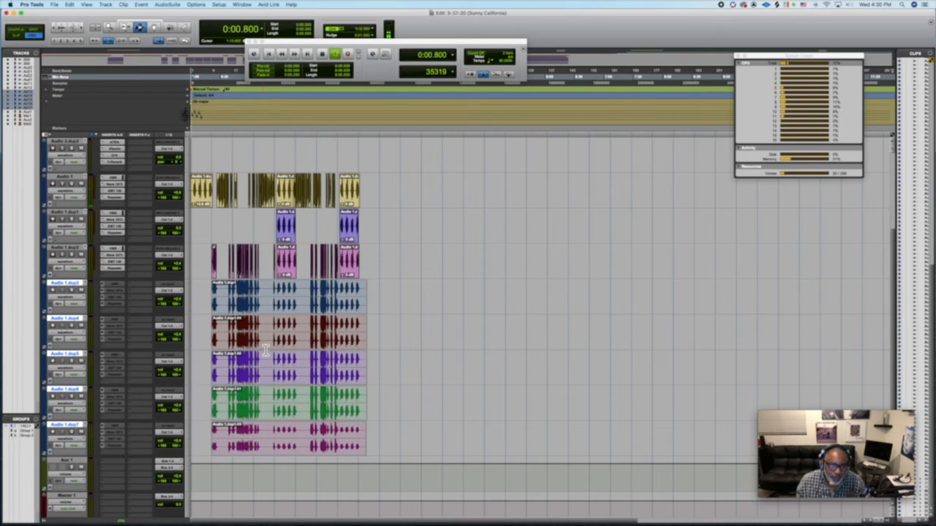
{"action": "key", "text": "space"}
{"action": "left_click", "coordinate": [223, 105]}
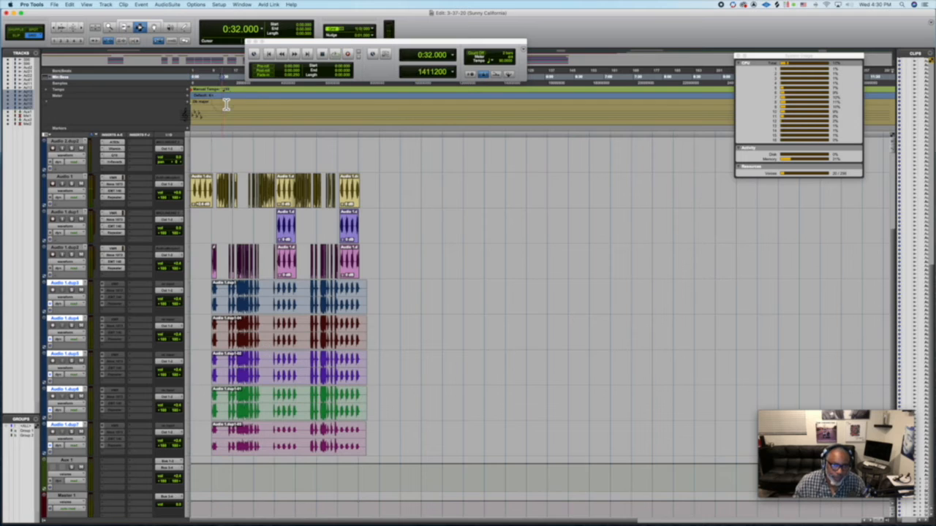
{"action": "key", "text": "space"}
{"action": "left_click", "coordinate": [212, 88]}
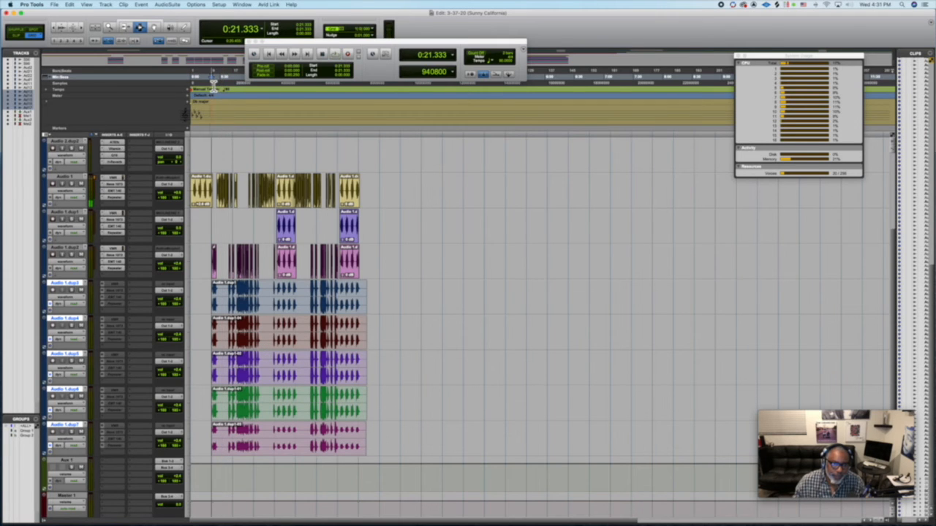
{"action": "key", "text": "space"}
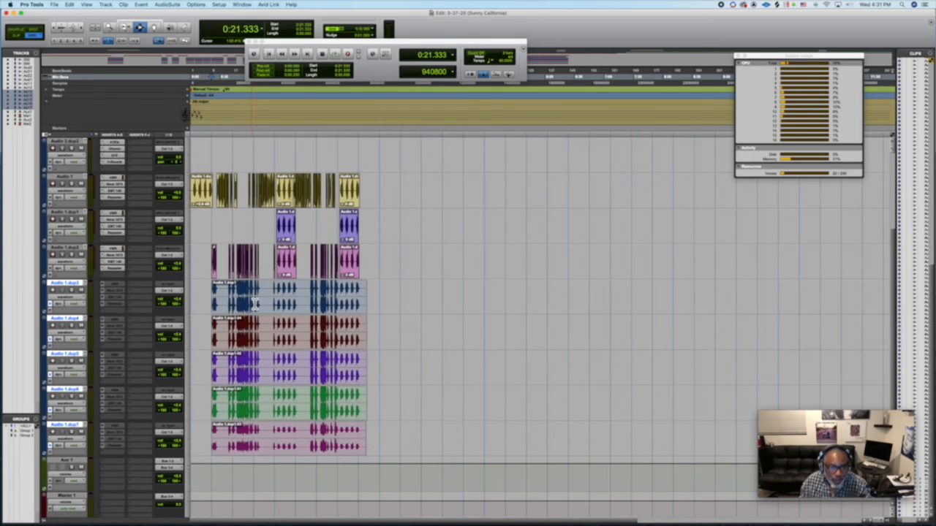
Freeze the tracks from Audio 2 through Audio 1.dup2 and dismiss the notice about the empty track
{"action": "scroll", "coordinate": [254, 303], "scroll_direction": "up", "scroll_amount": 4}
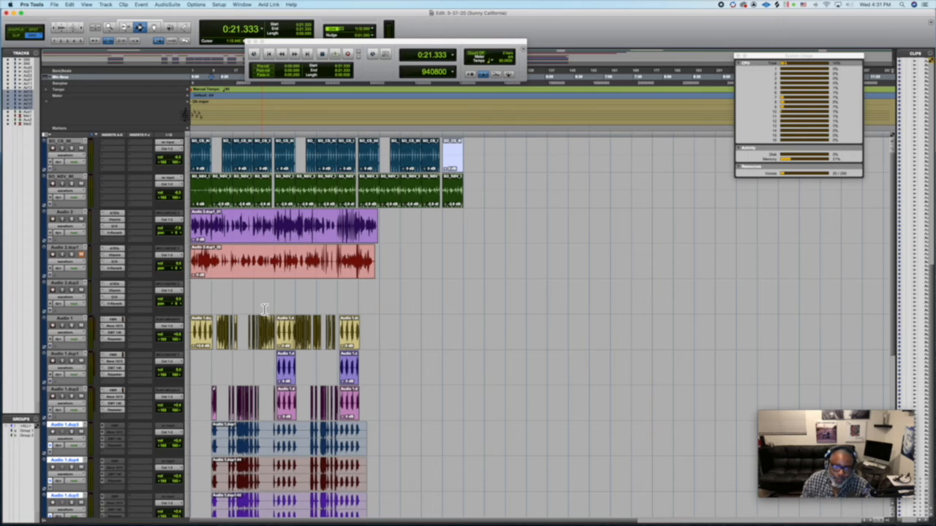
{"action": "left_click", "coordinate": [64, 215]}
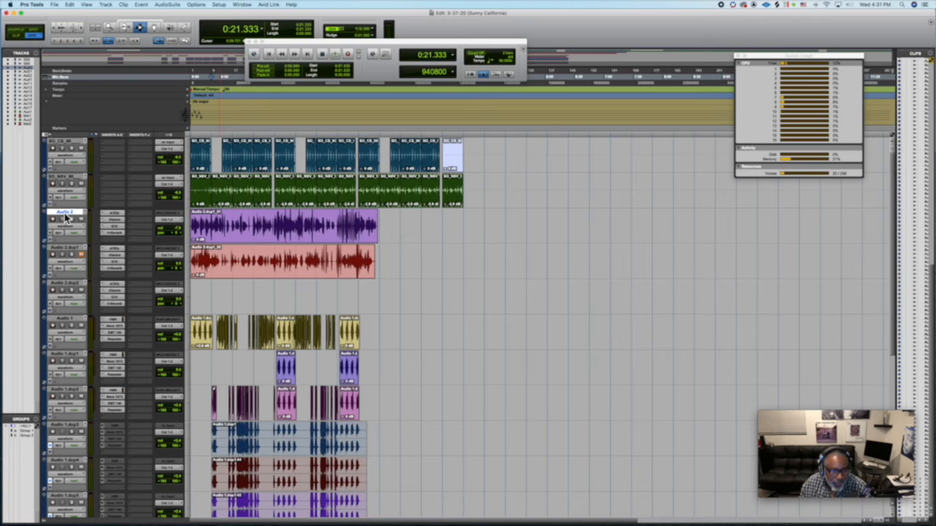
{"action": "left_click", "coordinate": [69, 393], "text": "shift"}
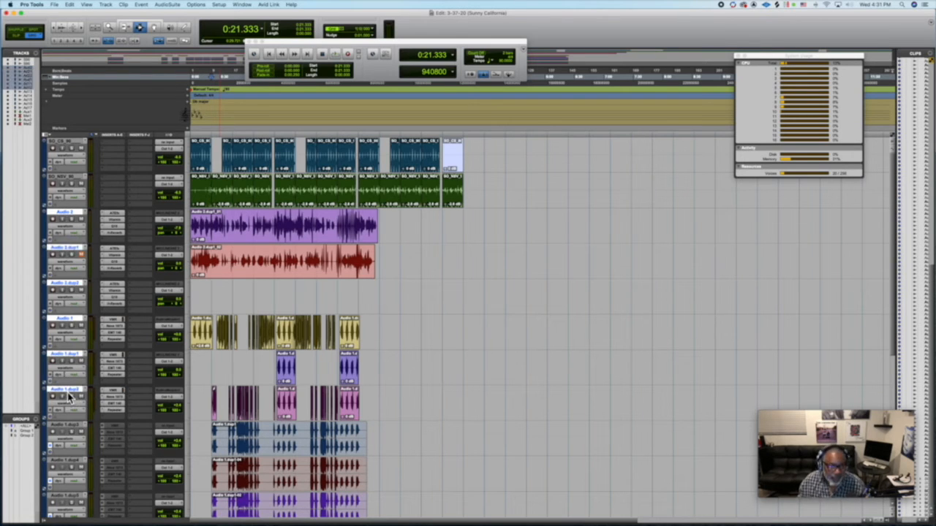
{"action": "left_click", "coordinate": [108, 5]}
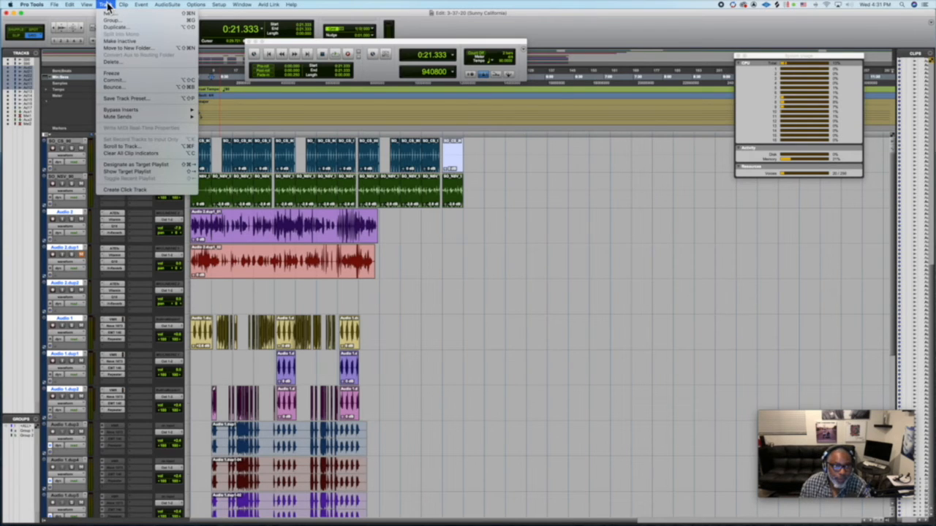
{"action": "left_click", "coordinate": [115, 86]}
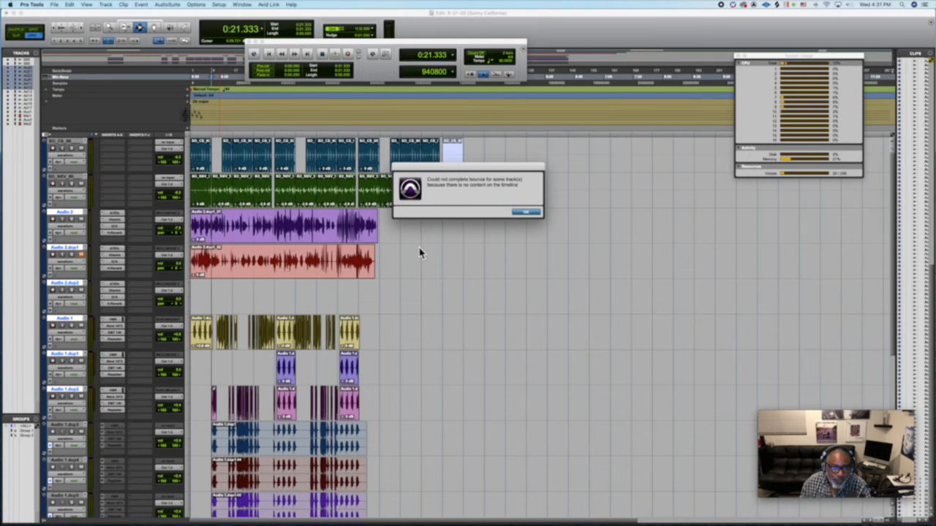
{"action": "left_click", "coordinate": [524, 213]}
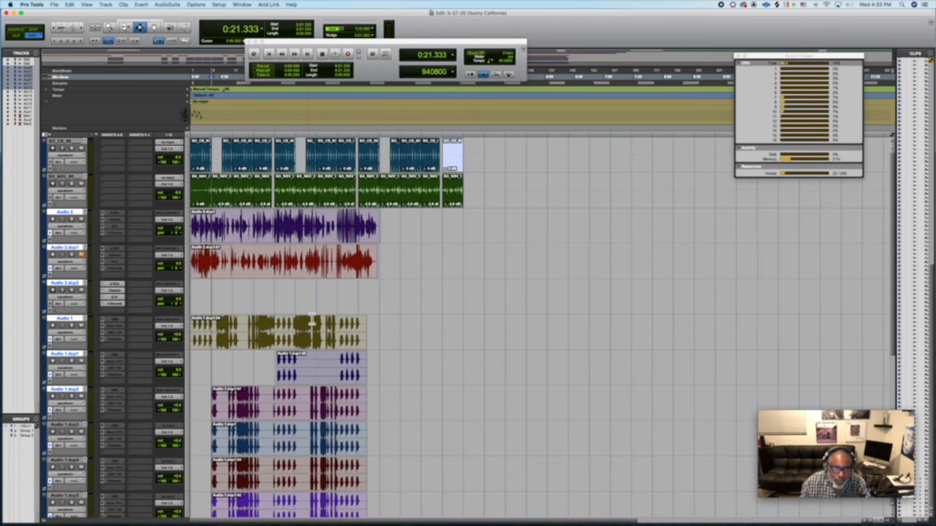
Examine the frozen tracks' clips and inserts throughout the session and play briefly from 0:21.333
{"action": "scroll", "coordinate": [299, 316], "scroll_direction": "down", "scroll_amount": 7}
{"action": "scroll", "coordinate": [312, 319], "scroll_direction": "up", "scroll_amount": 4}
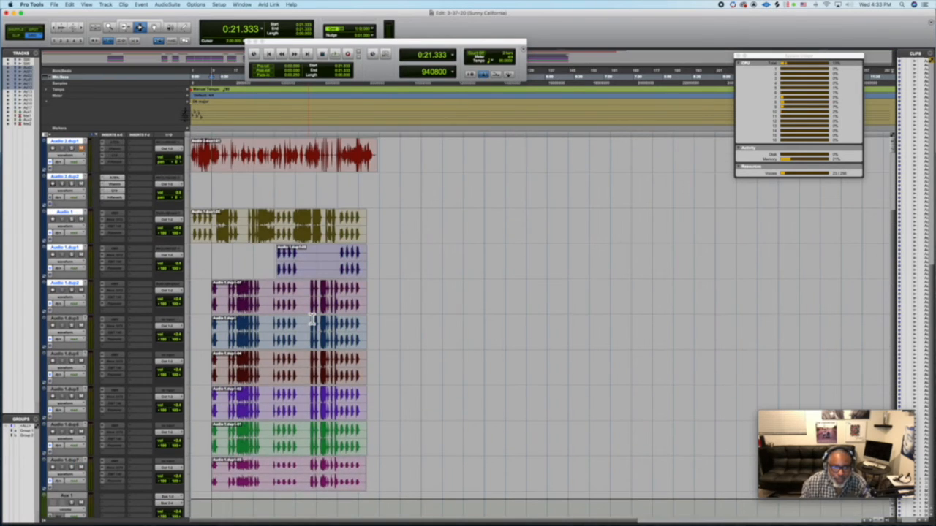
{"action": "scroll", "coordinate": [312, 320], "scroll_direction": "up", "scroll_amount": 3}
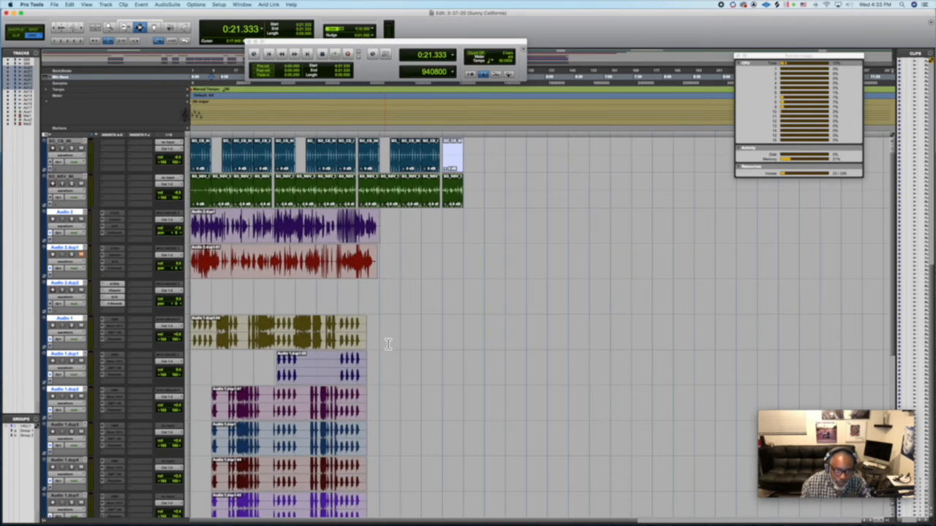
{"action": "scroll", "coordinate": [388, 340], "scroll_direction": "down", "scroll_amount": 3}
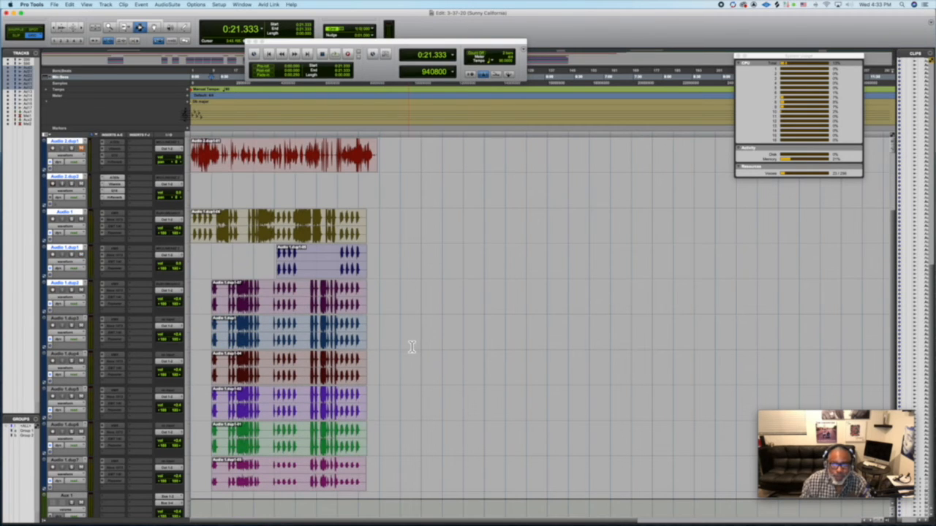
{"action": "key", "text": "space"}
{"action": "key", "text": "space"}
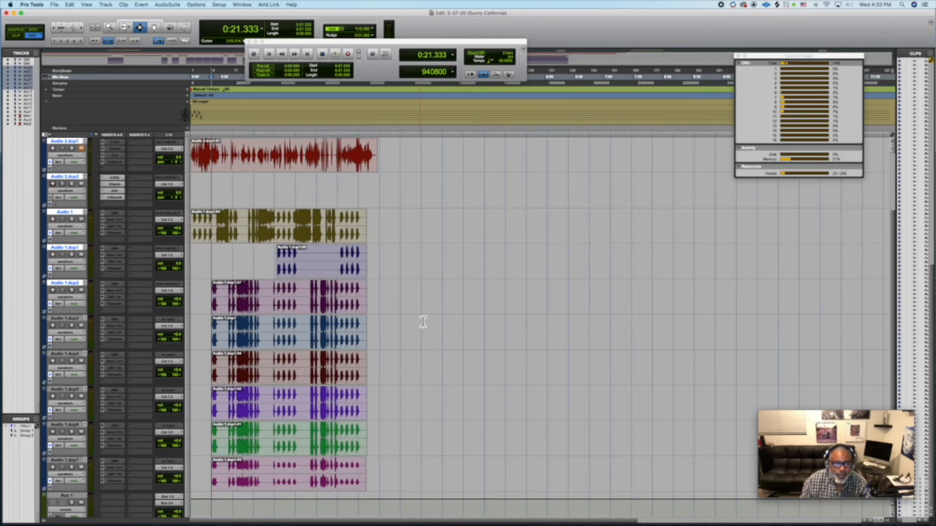
{"action": "scroll", "coordinate": [421, 322], "scroll_direction": "up", "scroll_amount": 1}
{"action": "scroll", "coordinate": [422, 322], "scroll_direction": "down", "scroll_amount": 5}
{"action": "scroll", "coordinate": [422, 321], "scroll_direction": "up", "scroll_amount": 5}
{"action": "scroll", "coordinate": [422, 322], "scroll_direction": "up", "scroll_amount": 2}
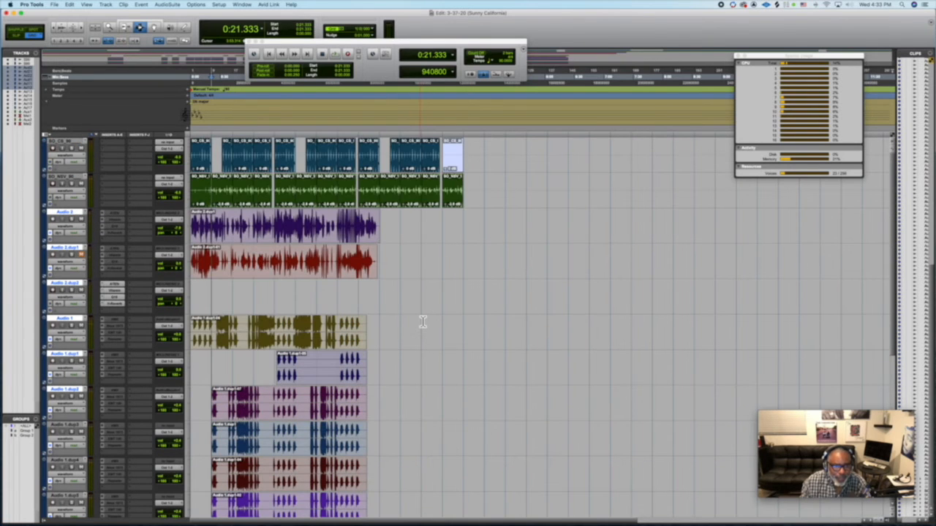
{"action": "scroll", "coordinate": [422, 321], "scroll_direction": "down", "scroll_amount": 3}
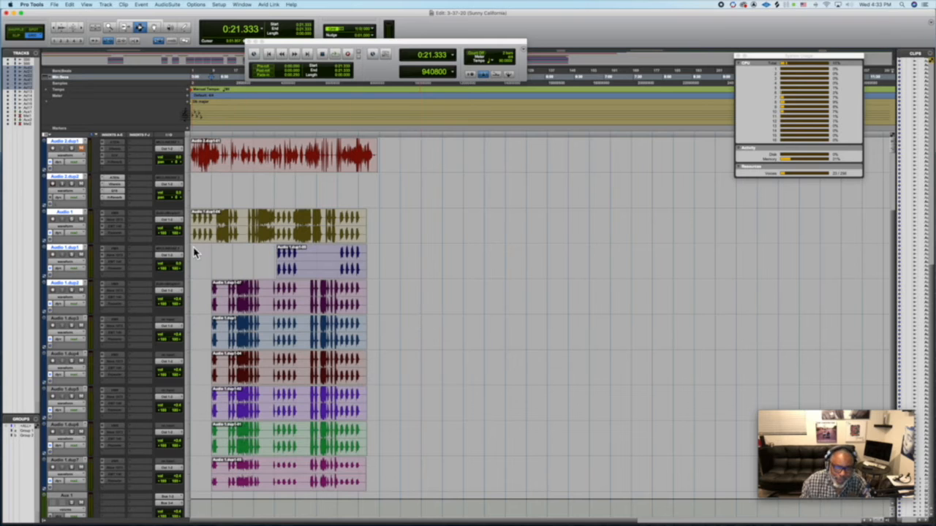
{"action": "scroll", "coordinate": [310, 284], "scroll_direction": "up", "scroll_amount": 3}
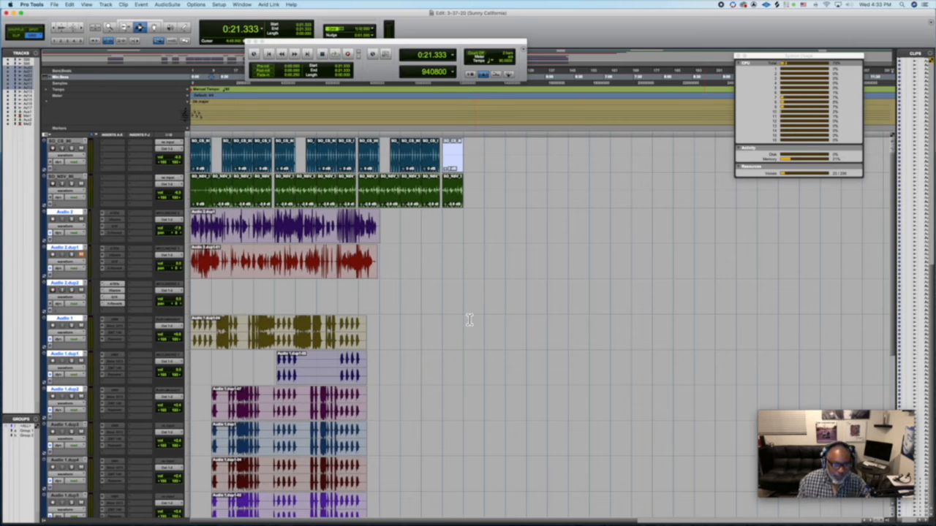
{"action": "scroll", "coordinate": [457, 319], "scroll_direction": "down", "scroll_amount": 10}
{"action": "scroll", "coordinate": [459, 318], "scroll_direction": "up", "scroll_amount": 9}
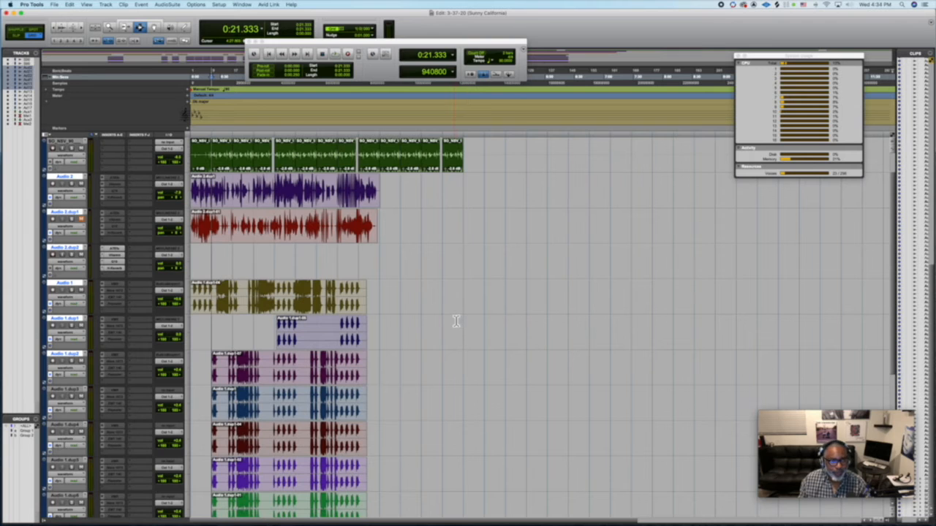
Dismiss the disk ejection notification and unfreeze the selected tracks from Audio 2 through Audio 1.dup2
{"action": "scroll", "coordinate": [453, 319], "scroll_direction": "down", "scroll_amount": 4}
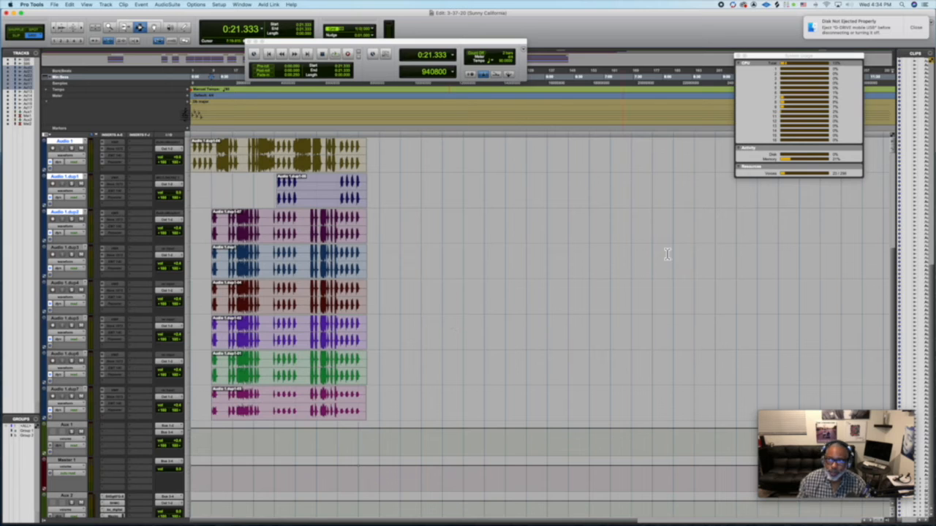
{"action": "left_click", "coordinate": [915, 27]}
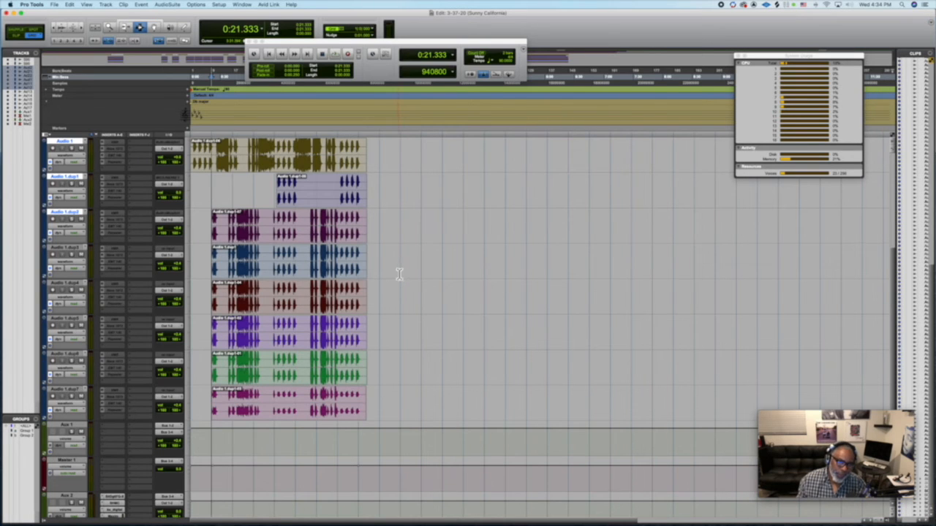
{"action": "scroll", "coordinate": [183, 268], "scroll_direction": "up", "scroll_amount": 5}
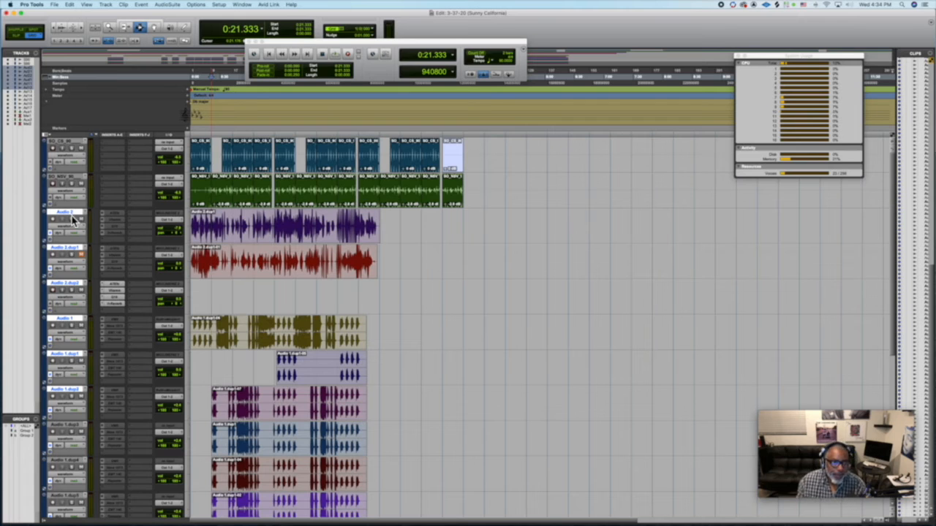
{"action": "left_click", "coordinate": [107, 5]}
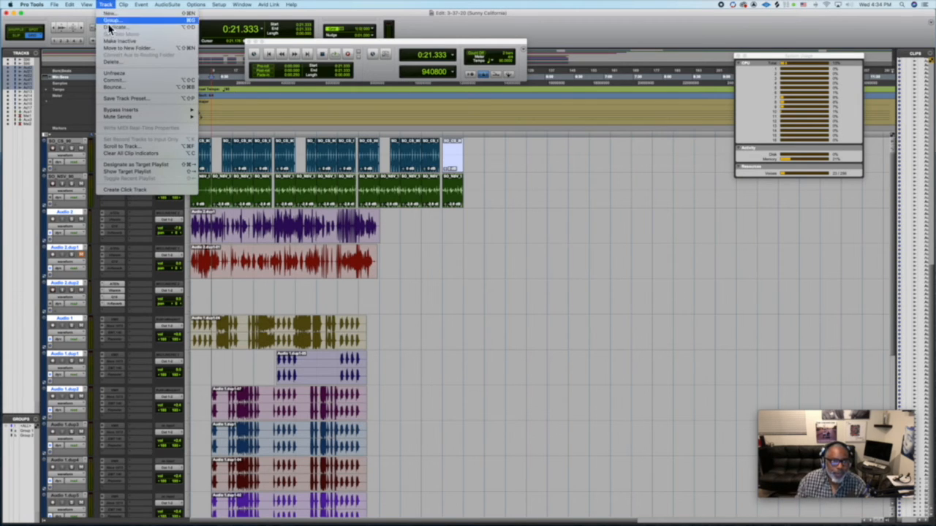
{"action": "left_click", "coordinate": [118, 74]}
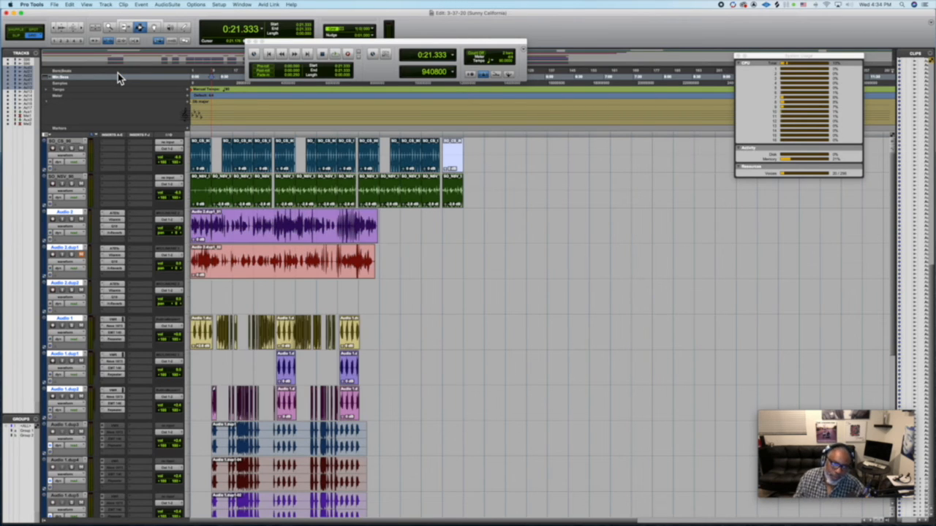
Unfreeze the five duplicate tracks, Audio 1.dup3 to Audio 1.dup7, and decline the offer to learn about managing DSP resources
{"action": "scroll", "coordinate": [275, 292], "scroll_direction": "down", "scroll_amount": 5}
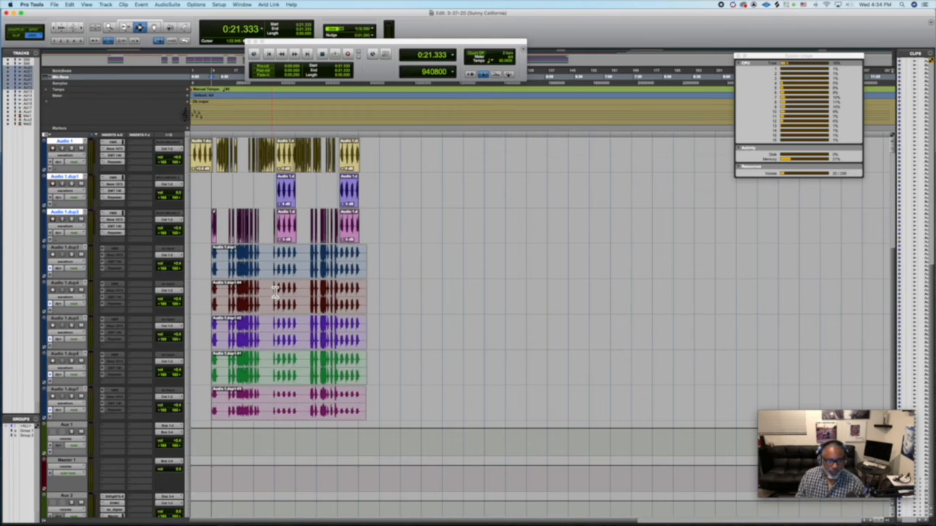
{"action": "left_click", "coordinate": [77, 252]}
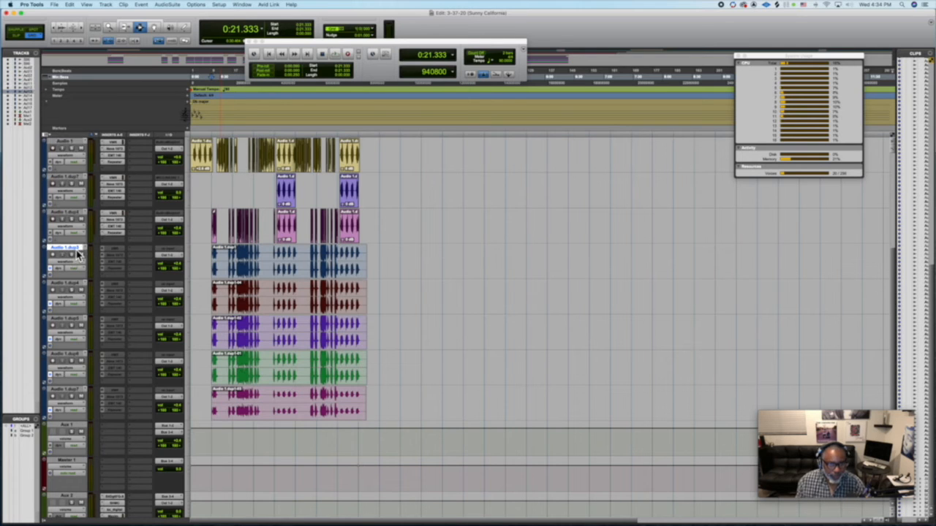
{"action": "left_click", "coordinate": [69, 391], "text": "shift"}
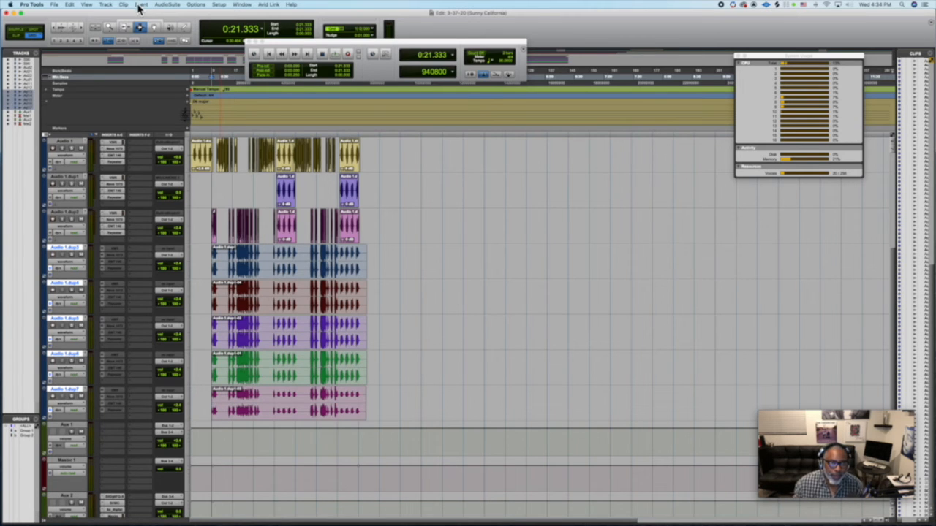
{"action": "left_click", "coordinate": [114, 6]}
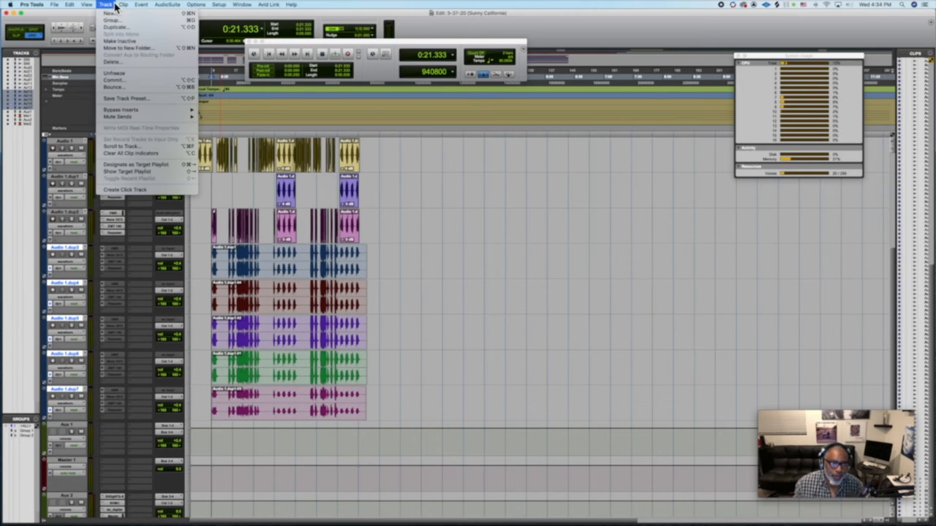
{"action": "left_click", "coordinate": [121, 75]}
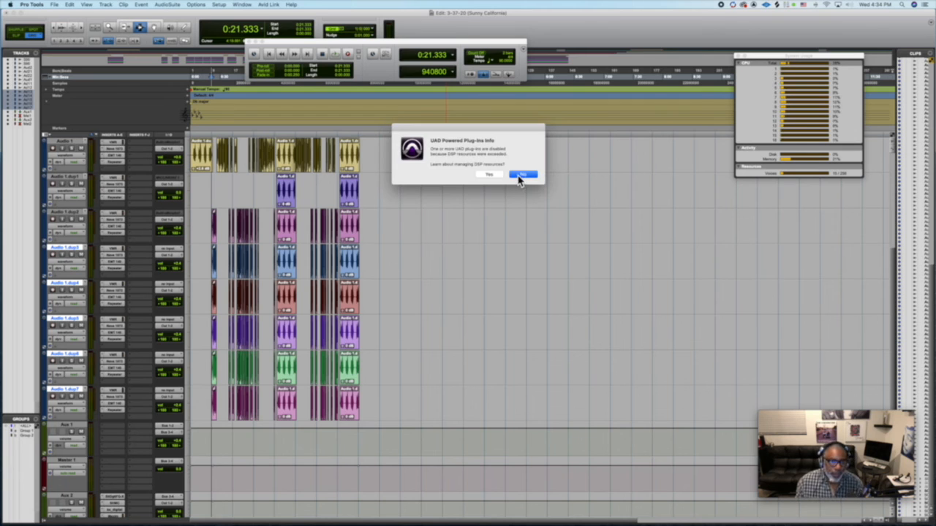
{"action": "left_click", "coordinate": [521, 175]}
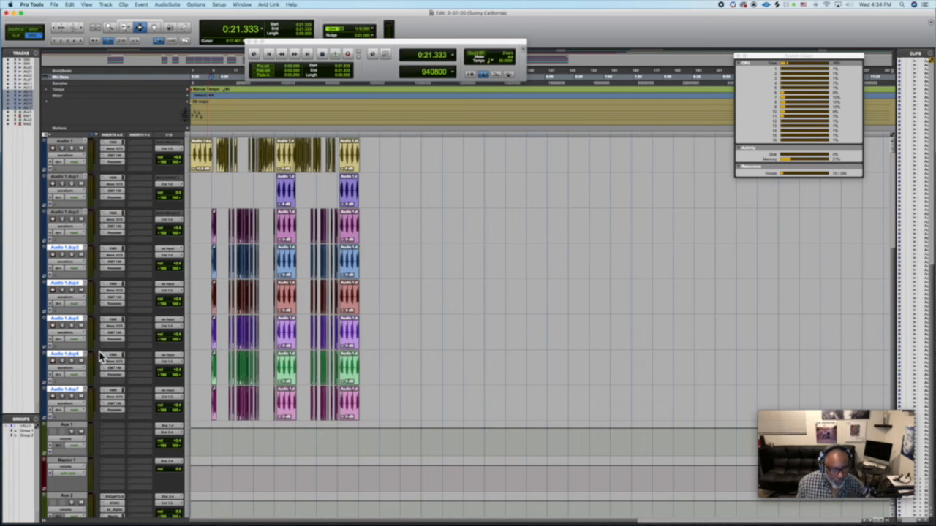
Delete the five duplicate tracks, Audio 1.dup3 to Audio 1.dup7, together with their active clips
{"action": "left_click", "coordinate": [77, 211]}
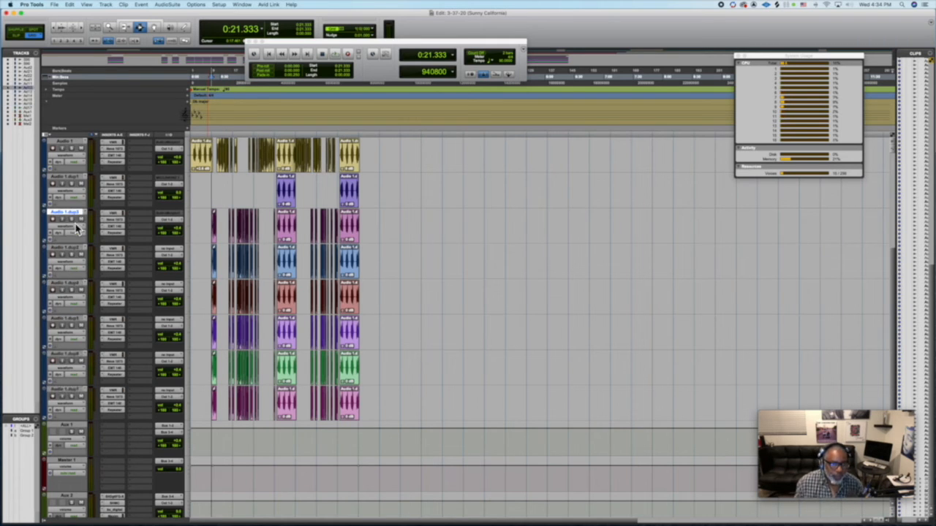
{"action": "left_click", "coordinate": [72, 247]}
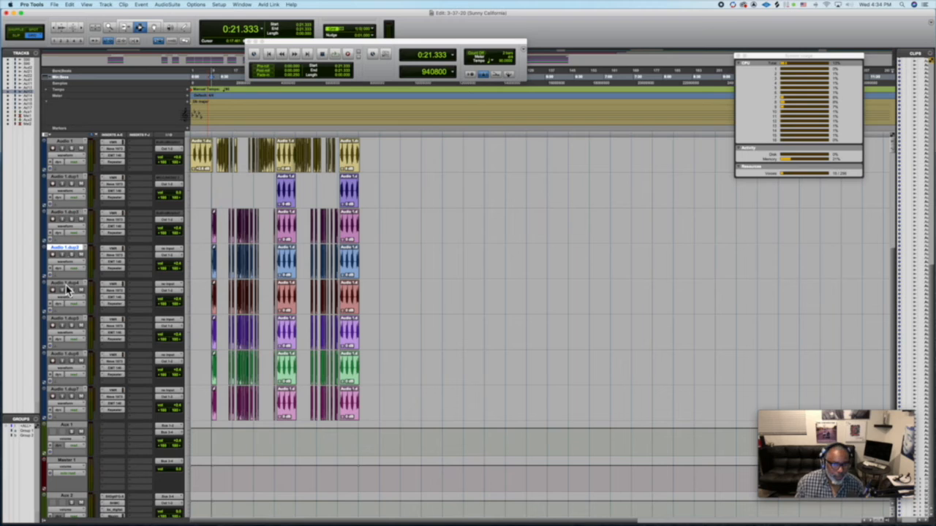
{"action": "left_click", "coordinate": [71, 394], "text": "shift"}
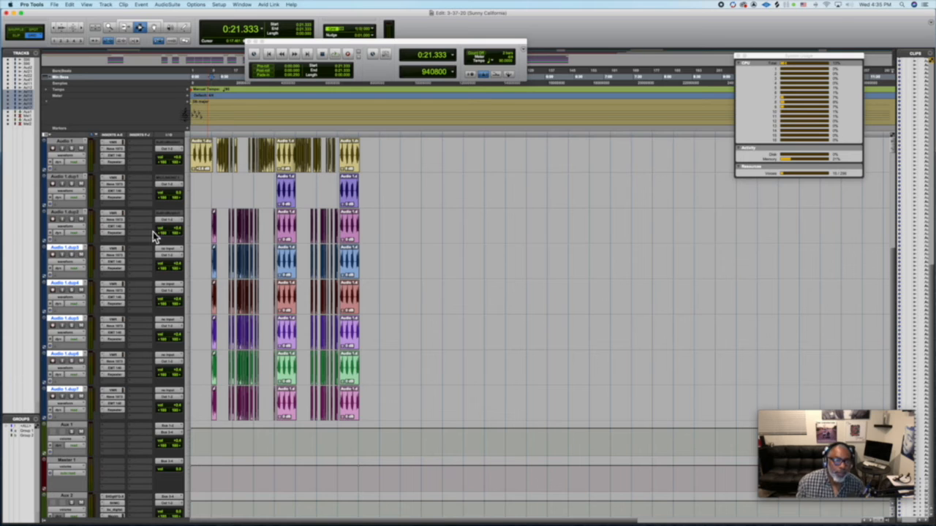
{"action": "left_click", "coordinate": [107, 5]}
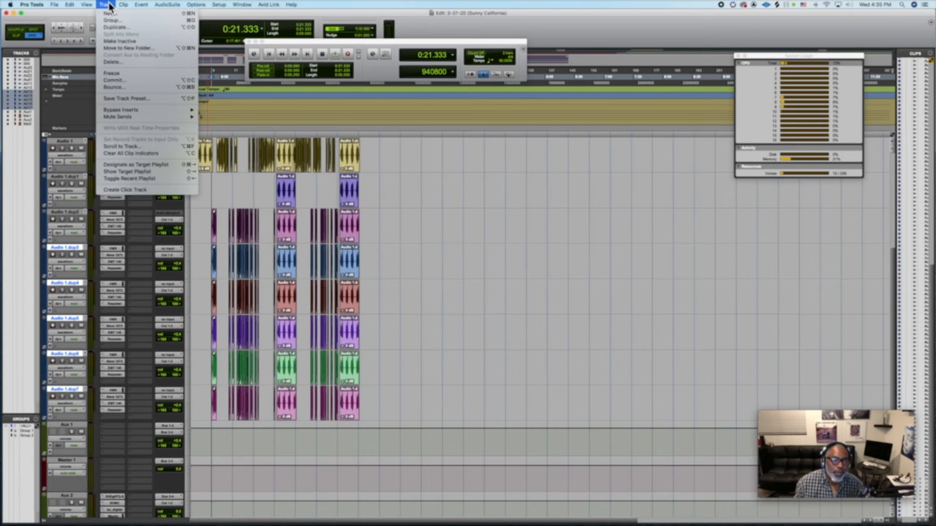
{"action": "left_click", "coordinate": [131, 62]}
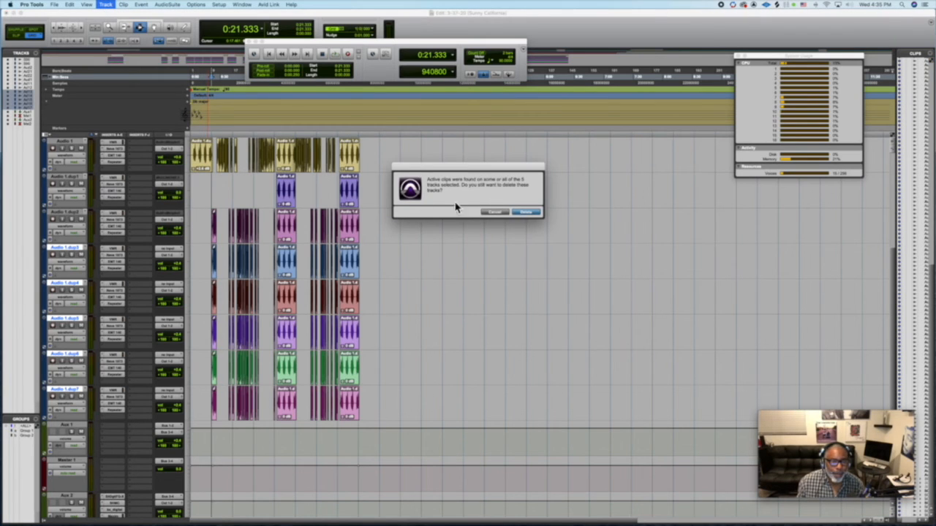
{"action": "left_click", "coordinate": [521, 212]}
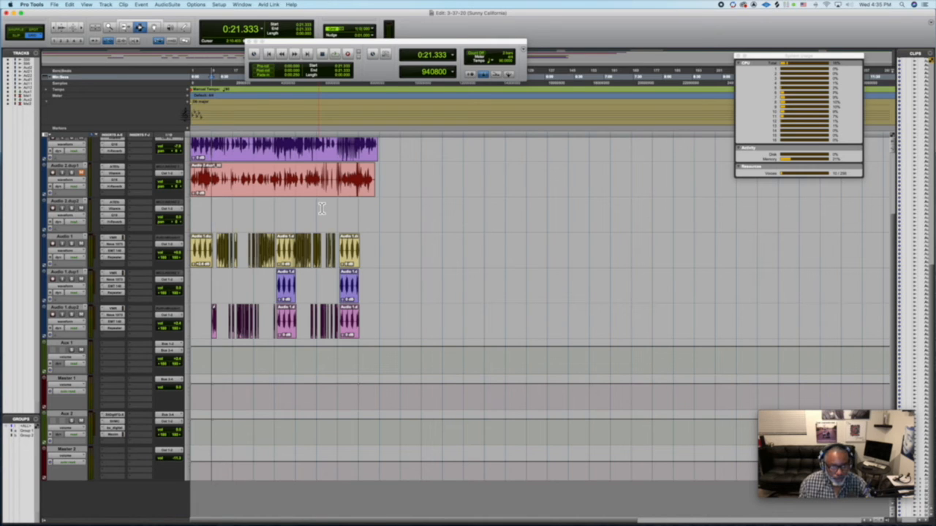
Commit the Audio 1 track offline, copying sends and group assignments, with the source track set to Hide and Make Inactive
{"action": "left_click", "coordinate": [73, 238]}
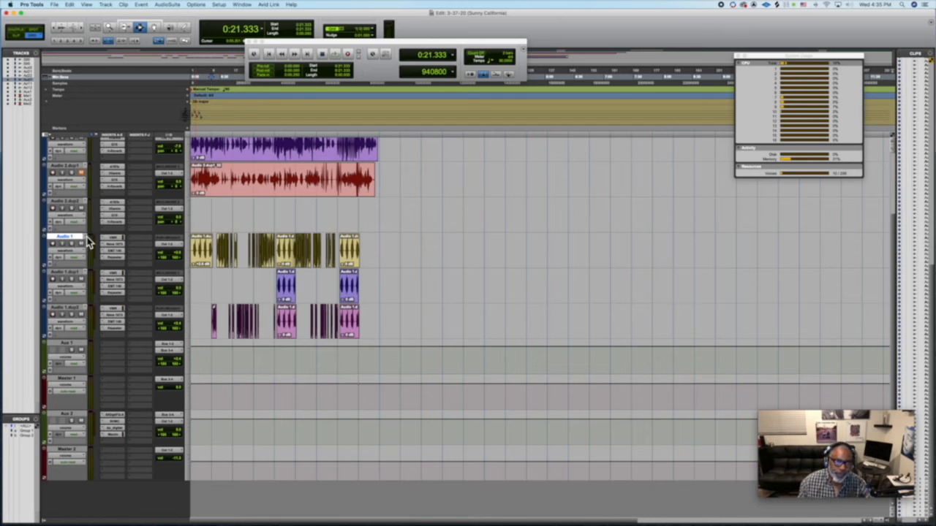
{"action": "left_click", "coordinate": [106, 4]}
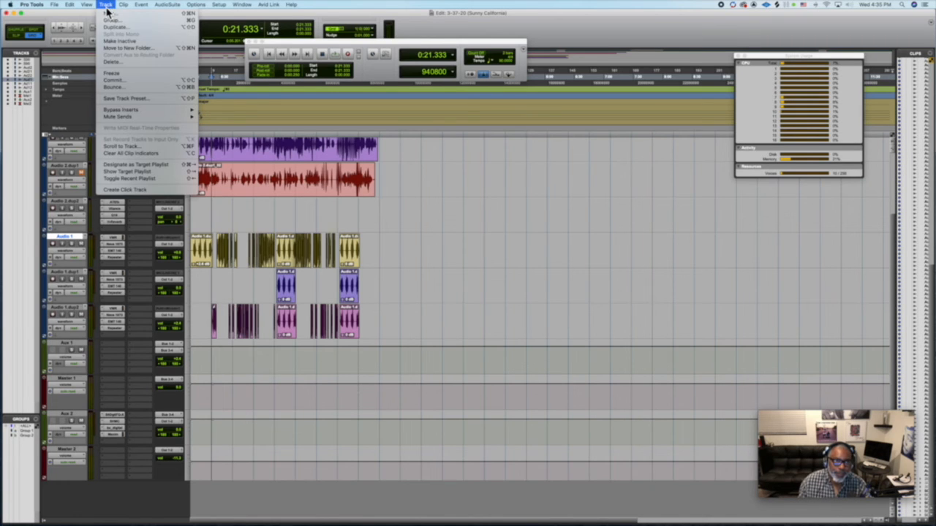
{"action": "left_click", "coordinate": [111, 83]}
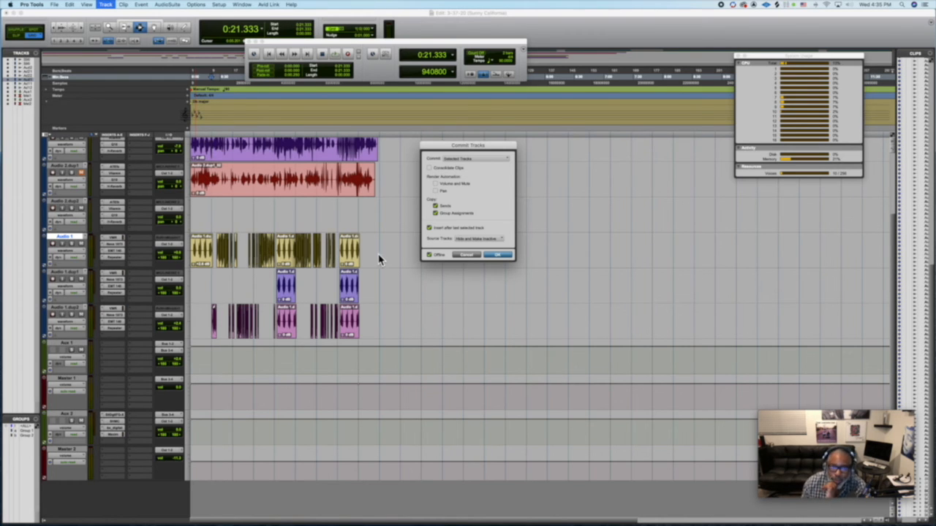
{"action": "left_click", "coordinate": [498, 255]}
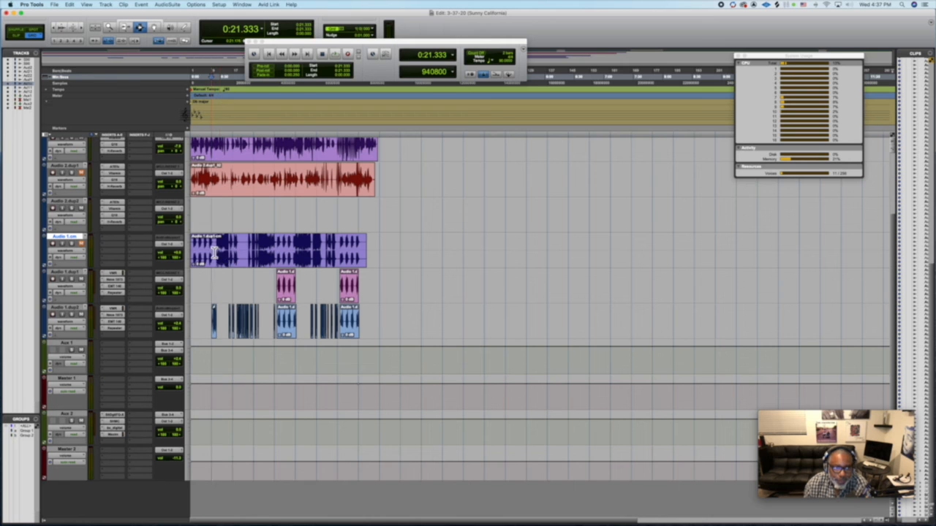
Show the hidden source track Audio 1 again and make it active
{"action": "left_click", "coordinate": [12, 86]}
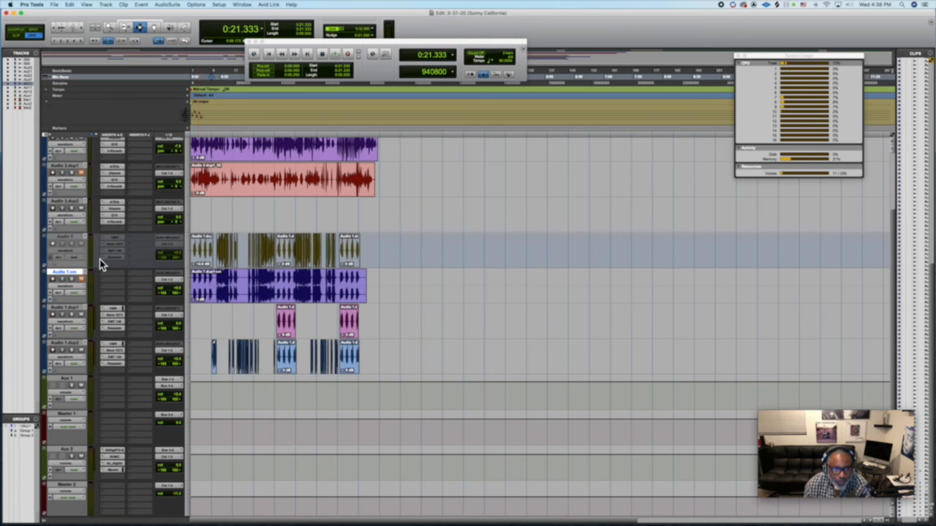
{"action": "left_click", "coordinate": [70, 237]}
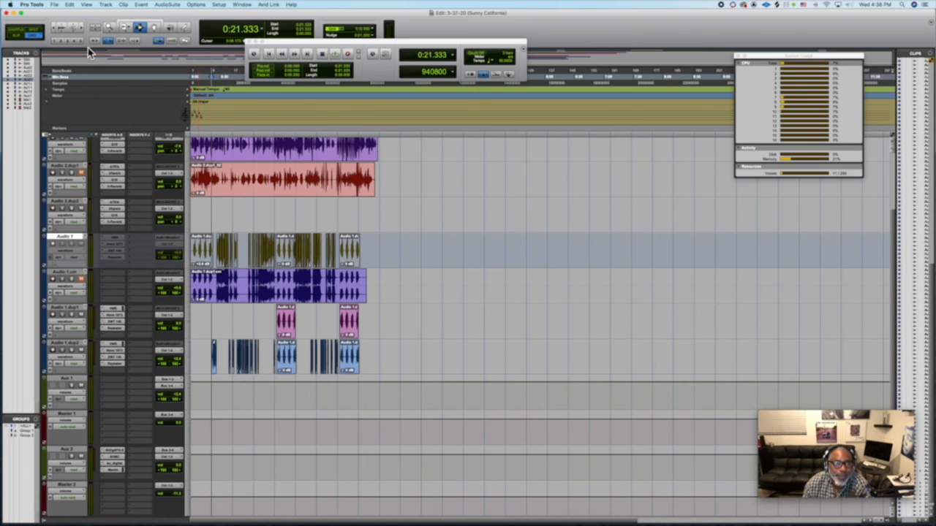
{"action": "left_click", "coordinate": [110, 5]}
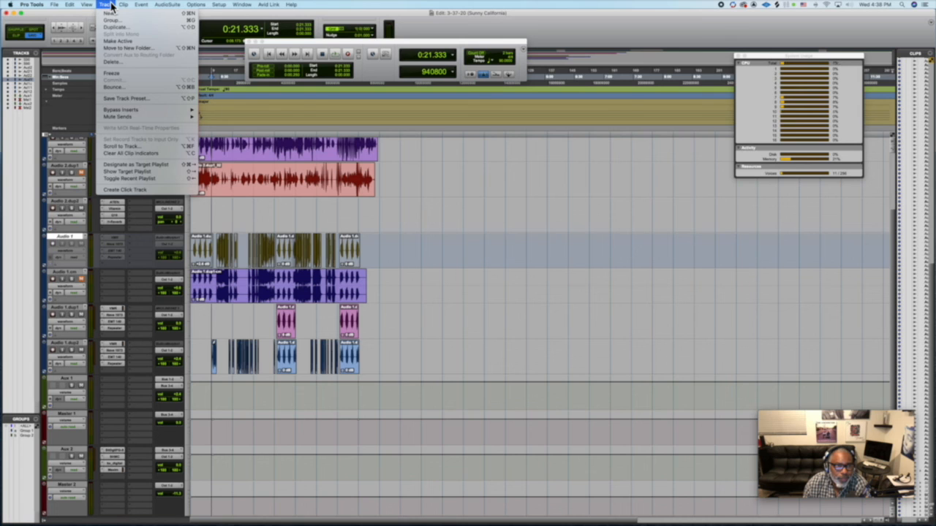
{"action": "left_click", "coordinate": [111, 41]}
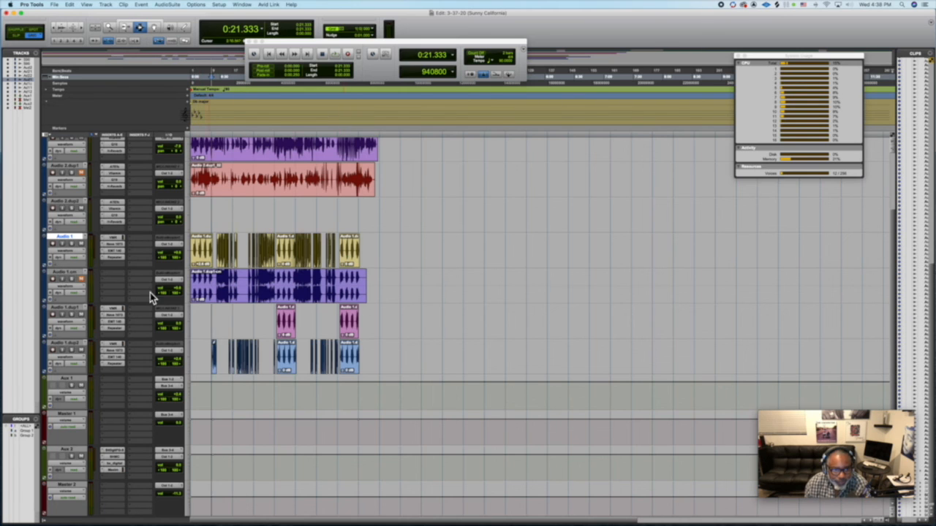
Delete the committed track Audio 1.cm together with its active clip
{"action": "left_click", "coordinate": [72, 276]}
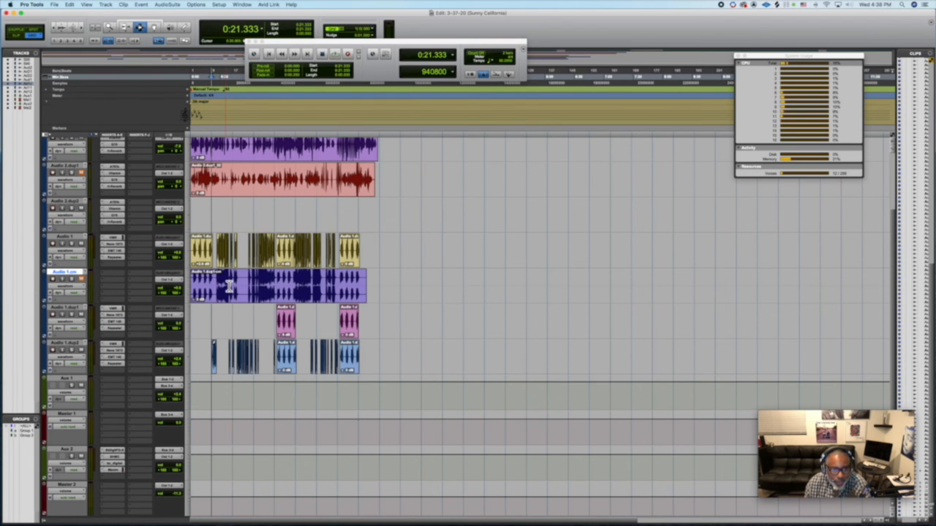
{"action": "left_click", "coordinate": [106, 5]}
{"action": "left_click", "coordinate": [109, 63]}
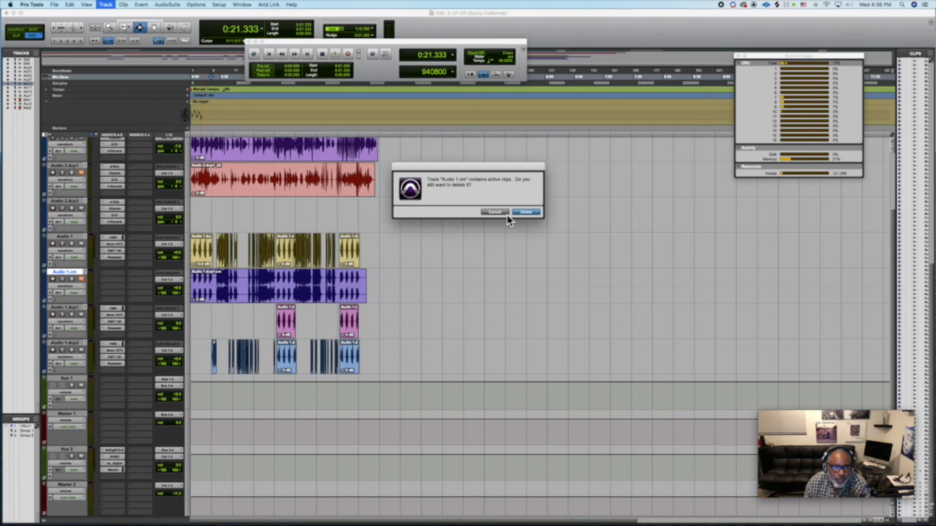
{"action": "left_click", "coordinate": [525, 213]}
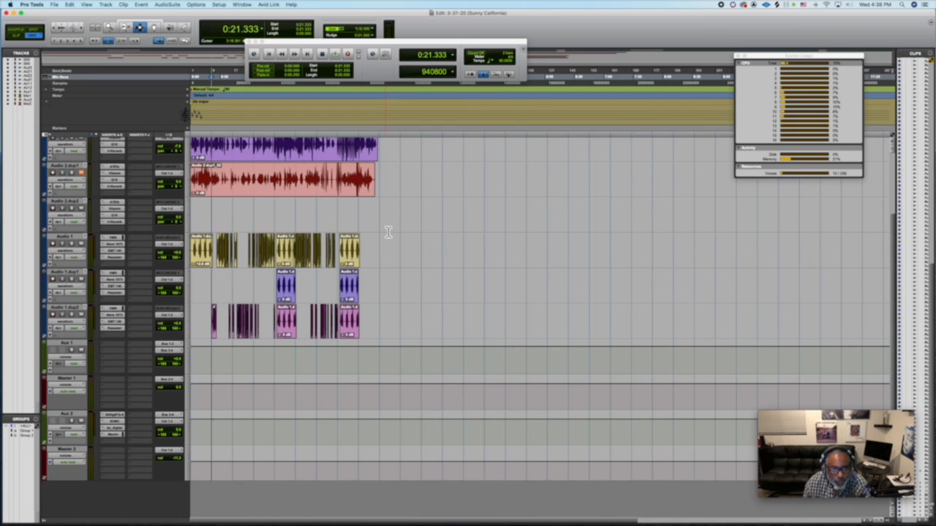